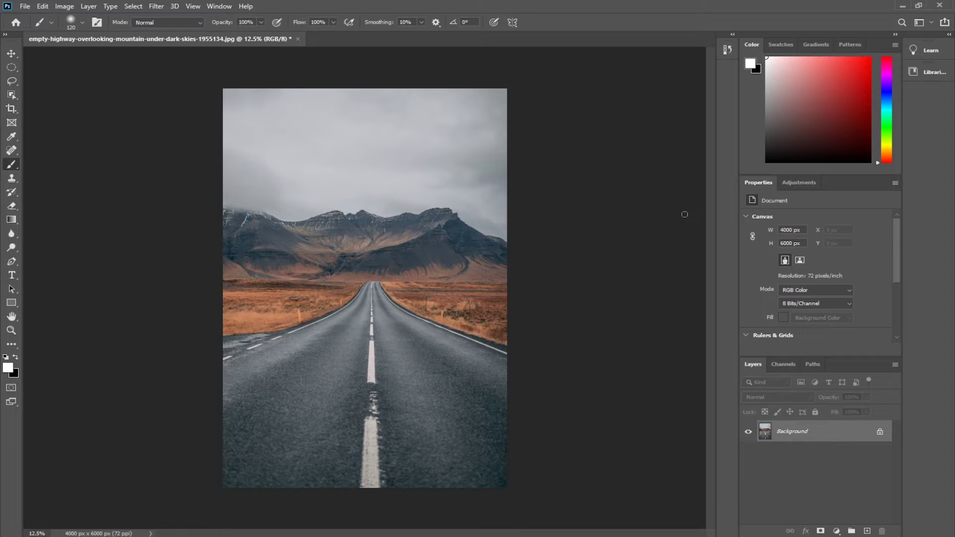
Duplicate the Background layer and hide the original Background
key("ctrl+j")
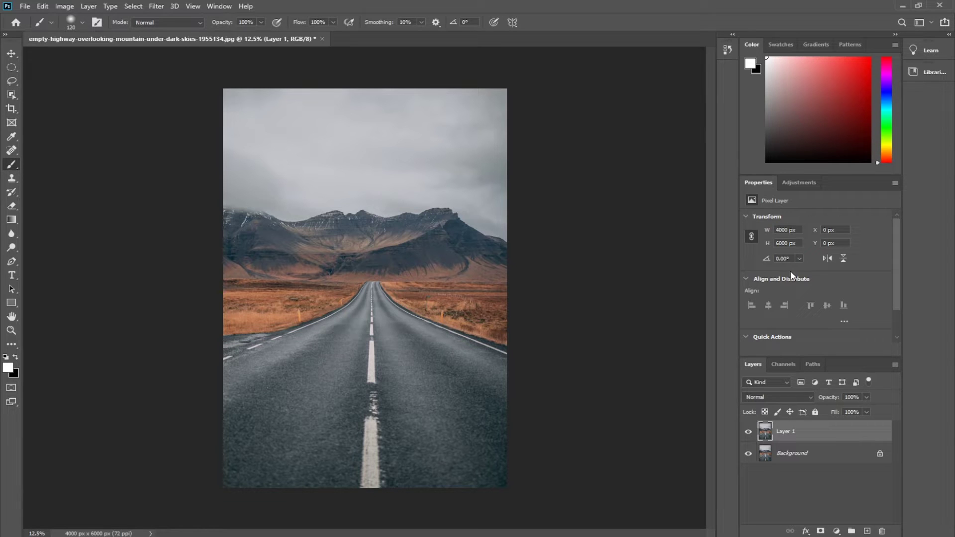
left_click(749, 455)
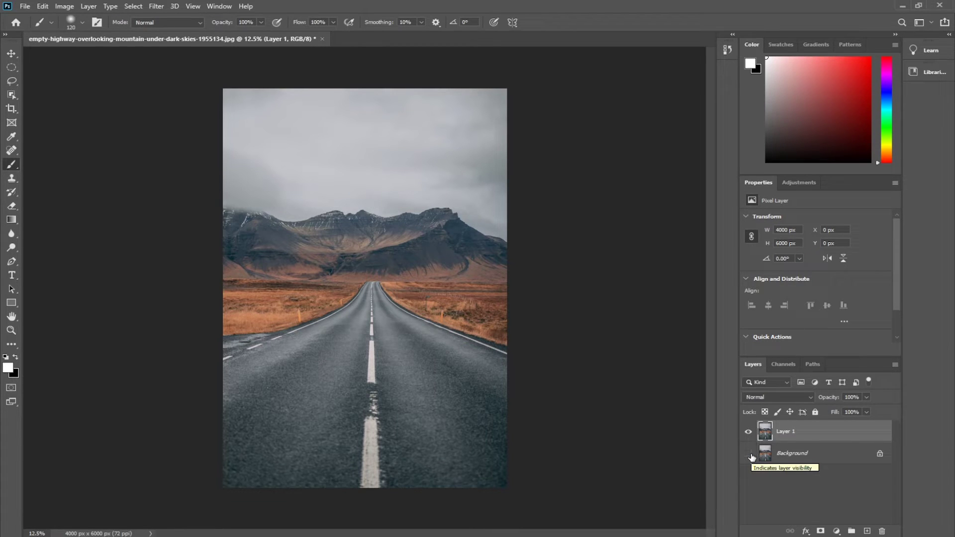
left_click(749, 455)
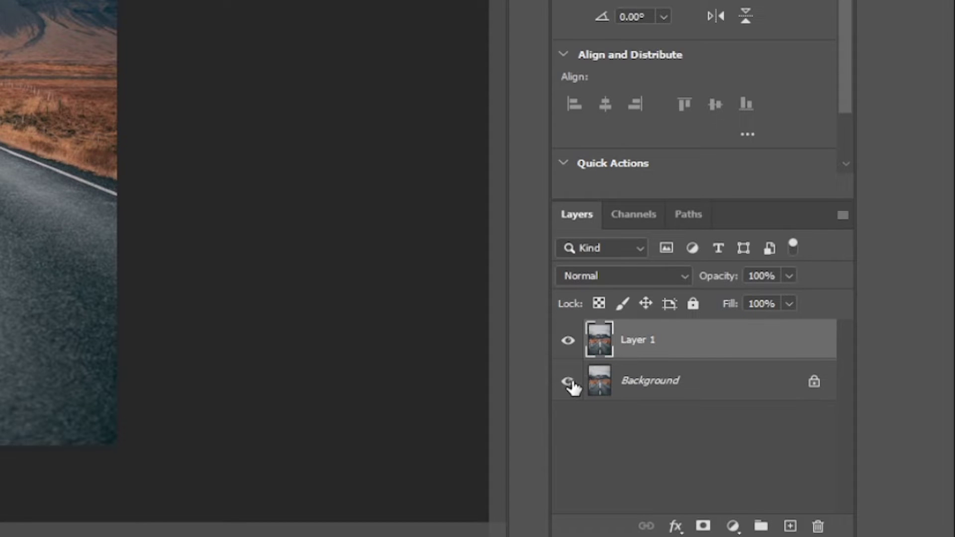
left_click(570, 382)
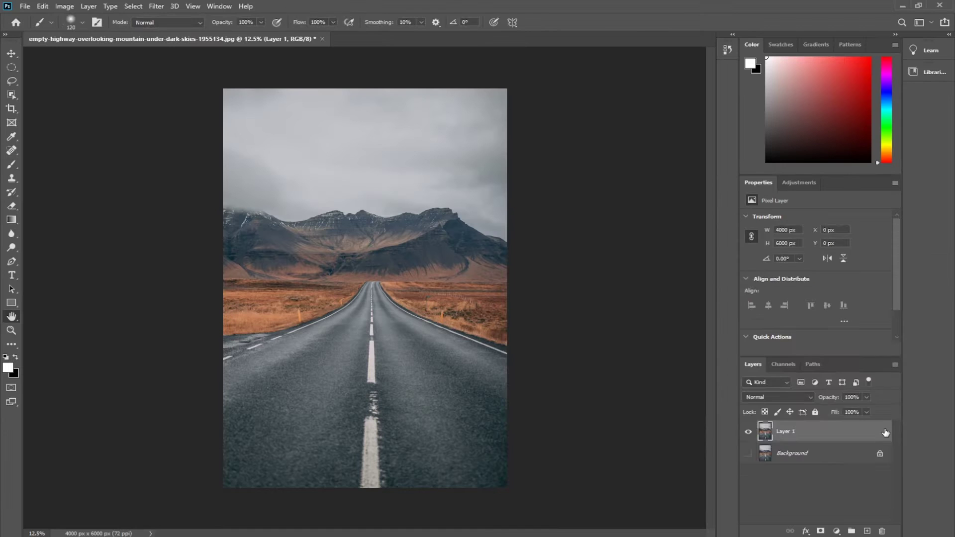
Open the blending options of Layer 1 and set the Blend If channel to Blue
double_click(802, 313)
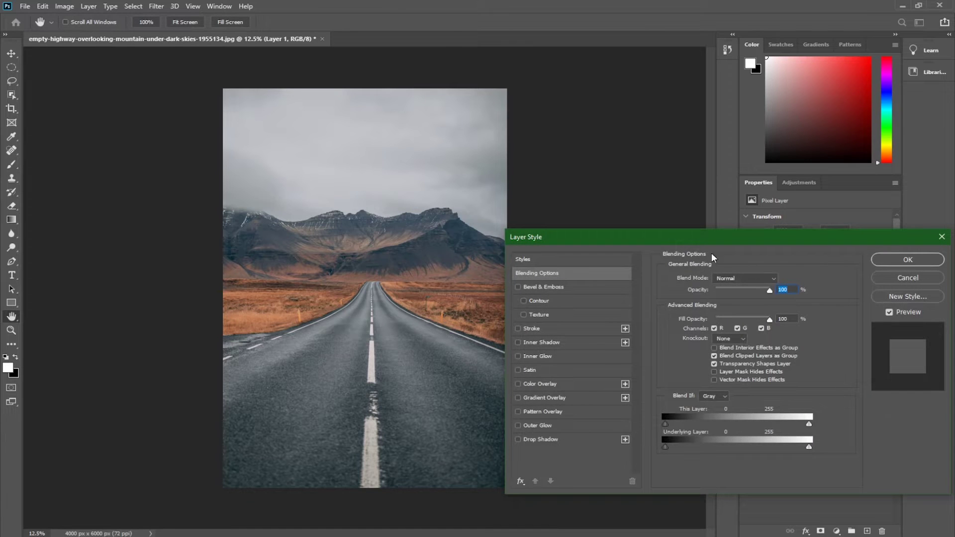
left_click_drag(667, 238, 680, 256)
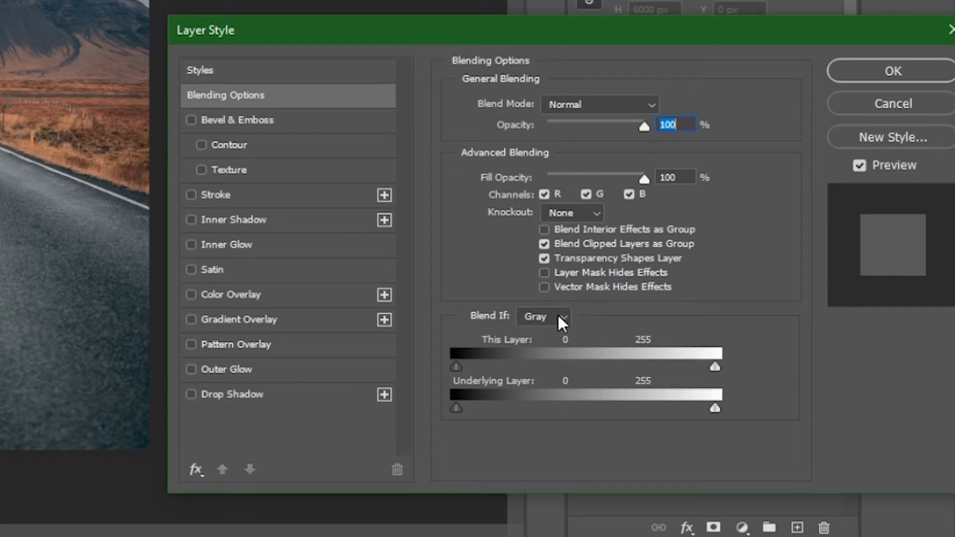
left_click(558, 319)
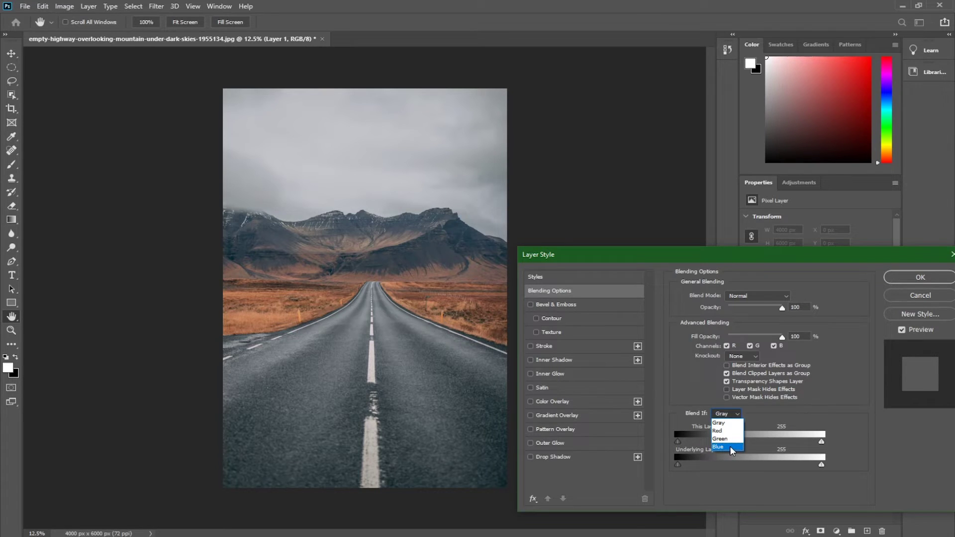
left_click(729, 446)
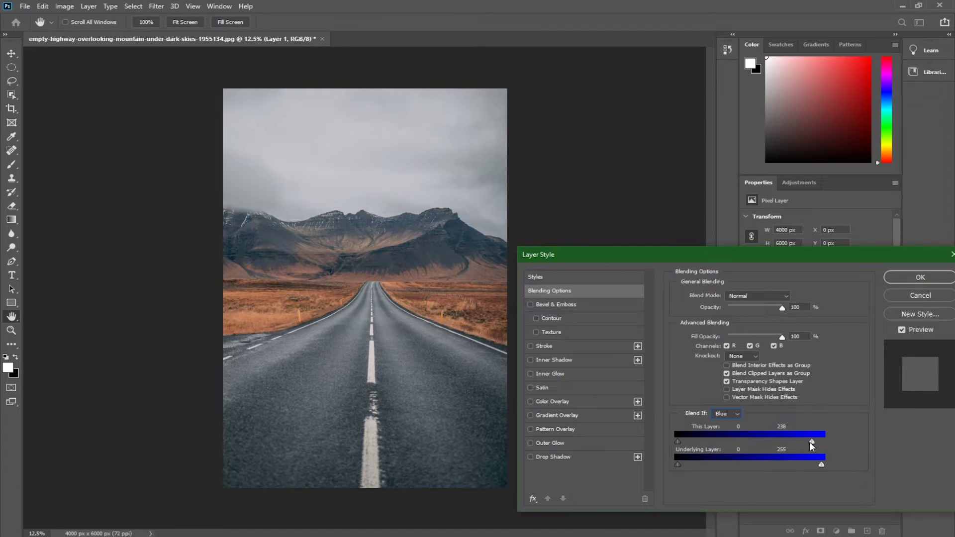
Split Layer 1's Blend If highlight limit for This Layer to 109 / 189 to knock out the sky, and apply it
left_click_drag(791, 442, 753, 438)
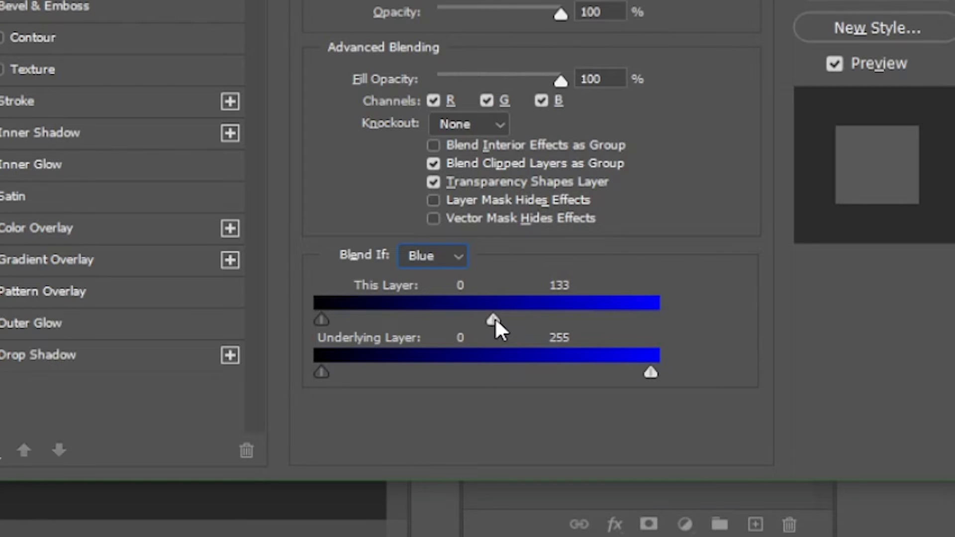
left_click_drag(495, 320, 496, 321, "alt")
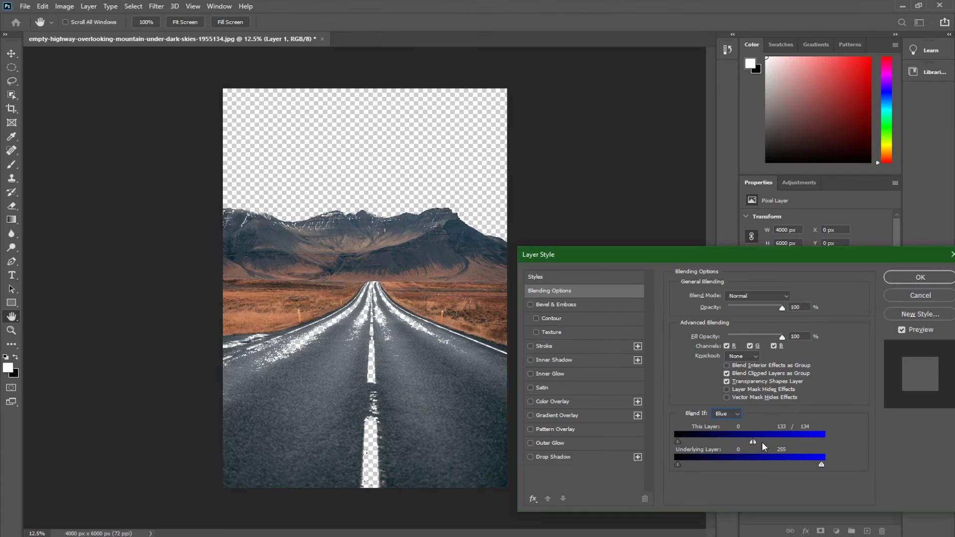
mouse_move(754, 442)
left_mouse_down()
mouse_move(764, 441)
mouse_move(738, 441)
mouse_move(786, 441)
mouse_move(739, 438)
left_mouse_up()
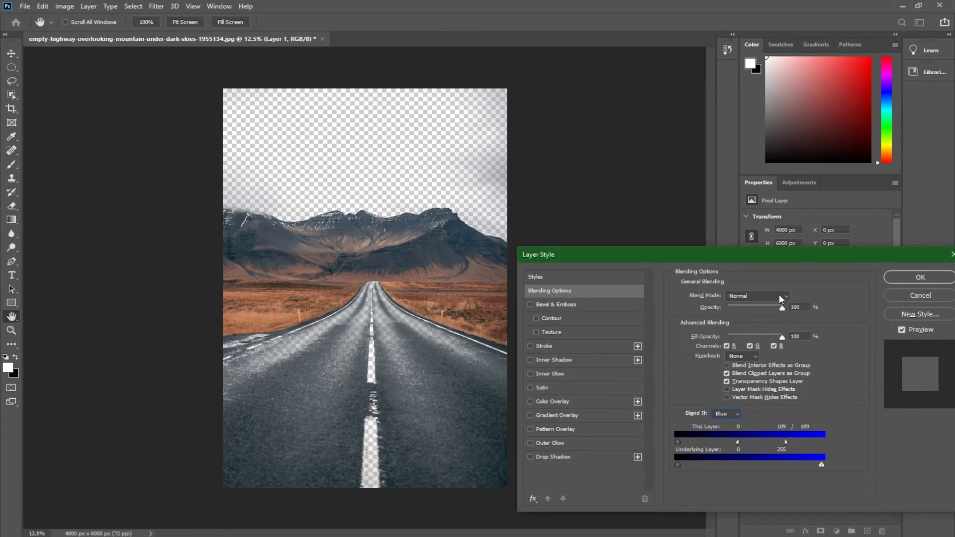
left_click(920, 277)
key("b")
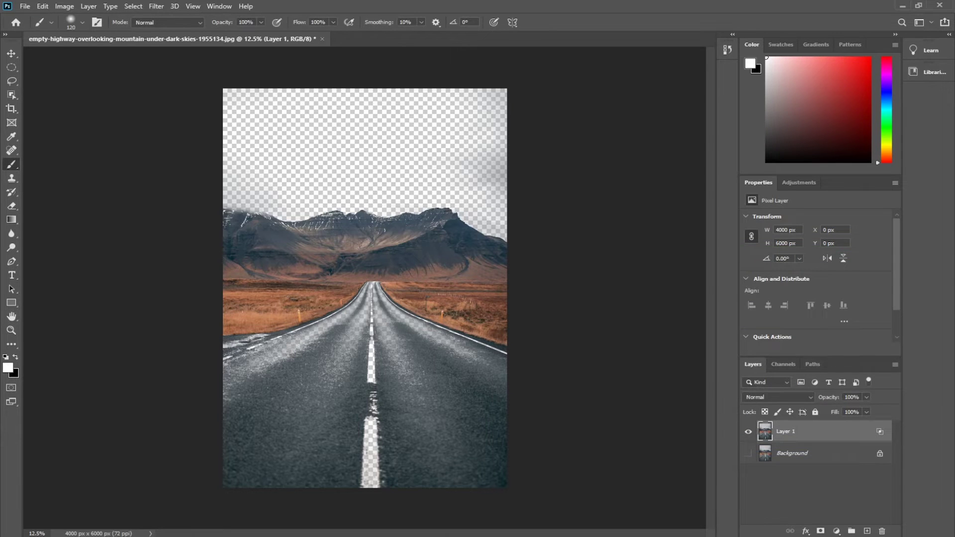
Place the scenic-view-of-mountains-during-dawn image from the Sky folder over the upper part of the canvas
left_click(368, 515)
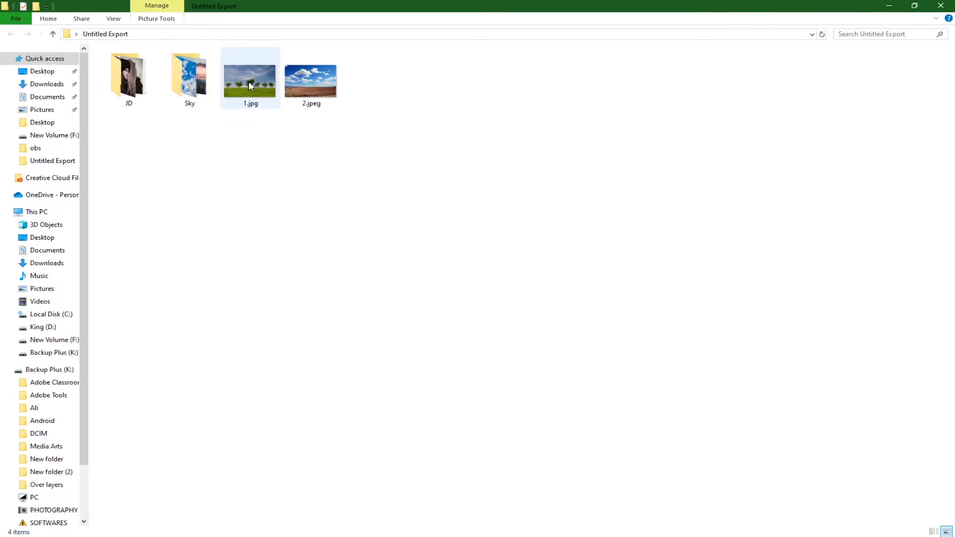
double_click(199, 79)
left_click_drag(255, 79, 429, 355)
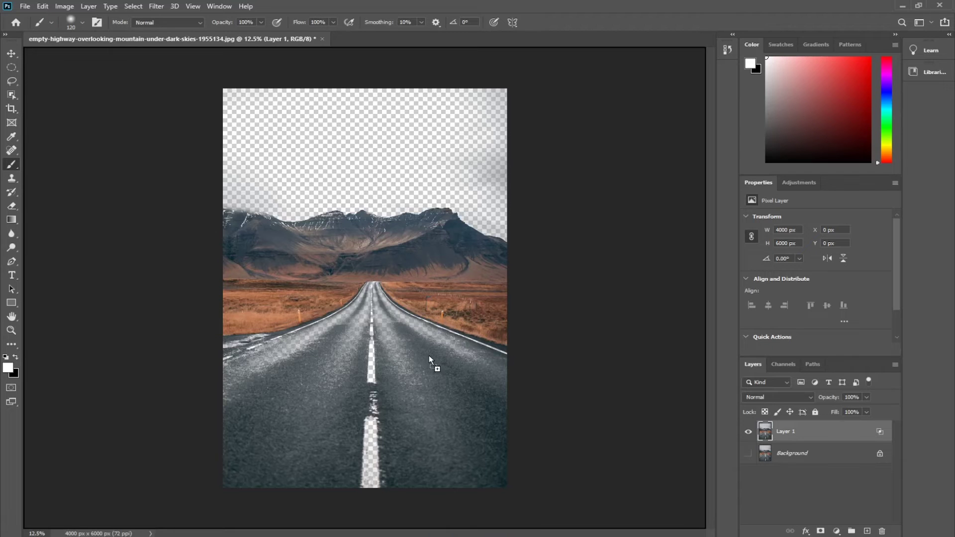
left_click_drag(409, 282, 402, 172)
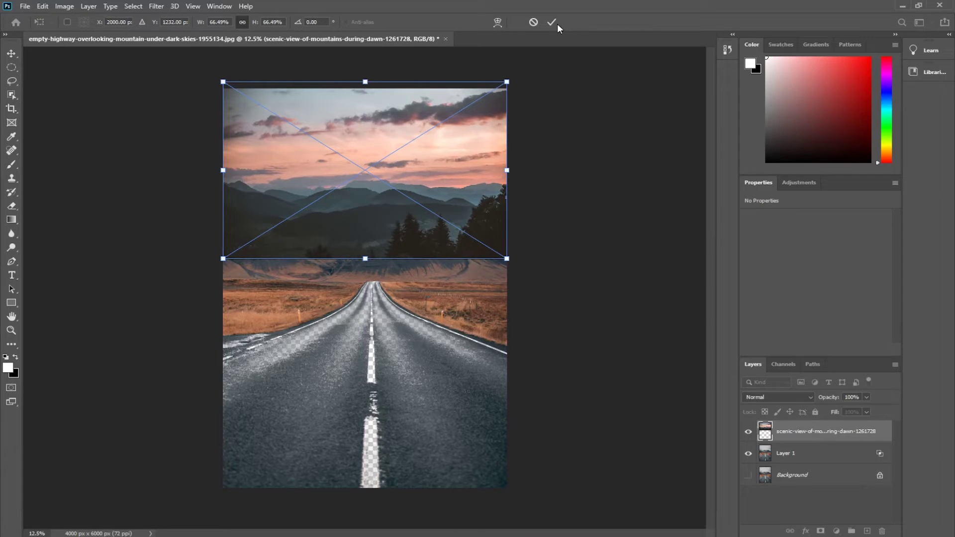
key("b")
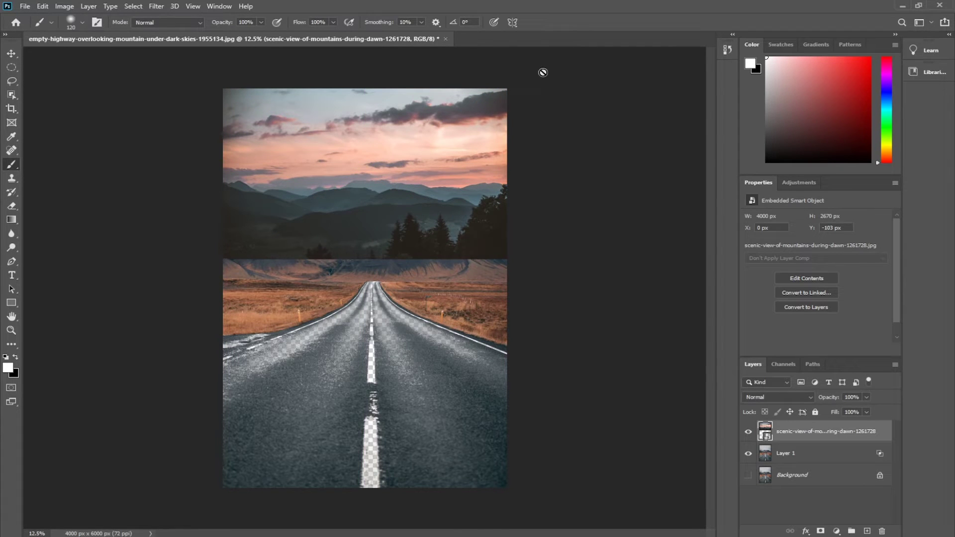
Move the dawn image below Layer 1, scale it to about 101.56% and align it centred with the canvas's top edge
left_click_drag(815, 431, 811, 459)
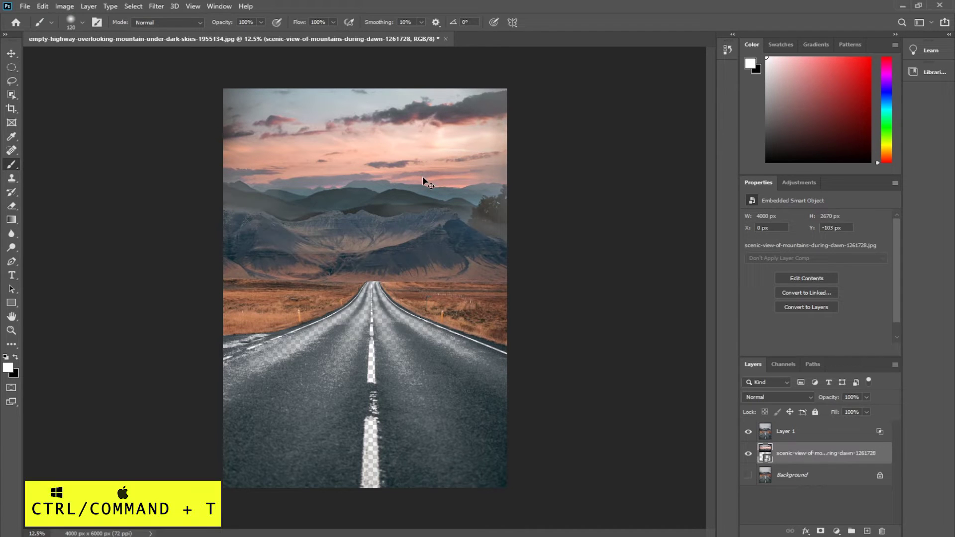
key("ctrl+t")
left_click_drag(507, 259, 640, 379)
left_click_drag(572, 305, 497, 312)
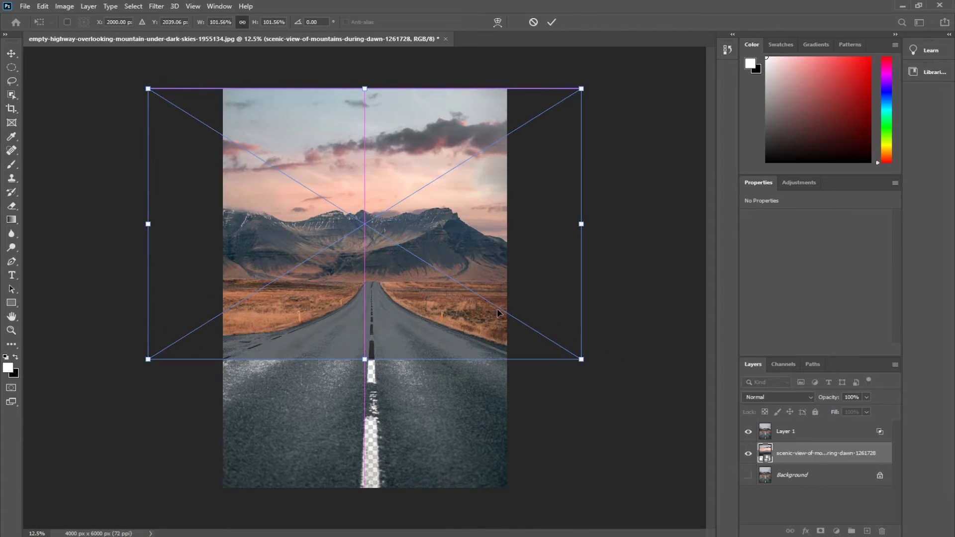
left_click(552, 22)
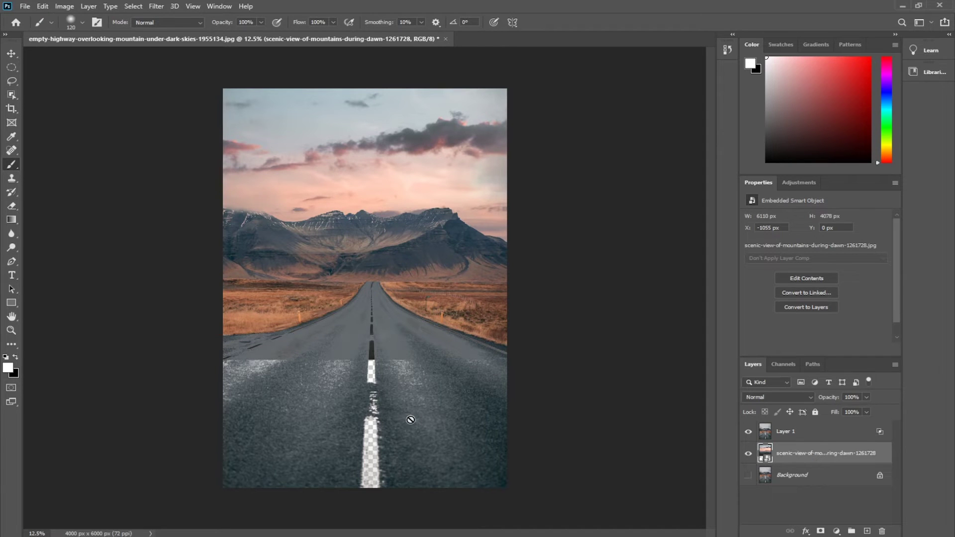
Duplicate the Background layer again, show the copy and move it above the dawn image layer
left_click(781, 479)
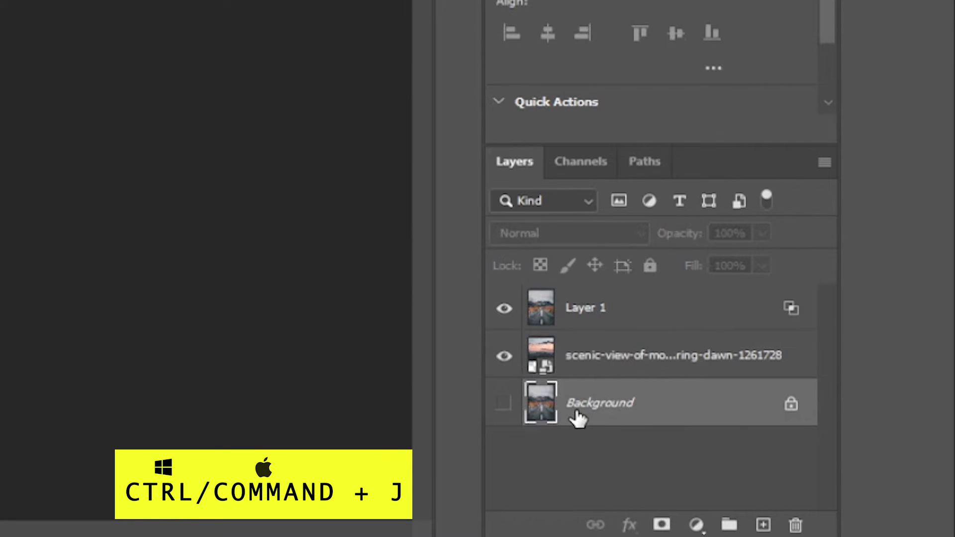
key("ctrl+j")
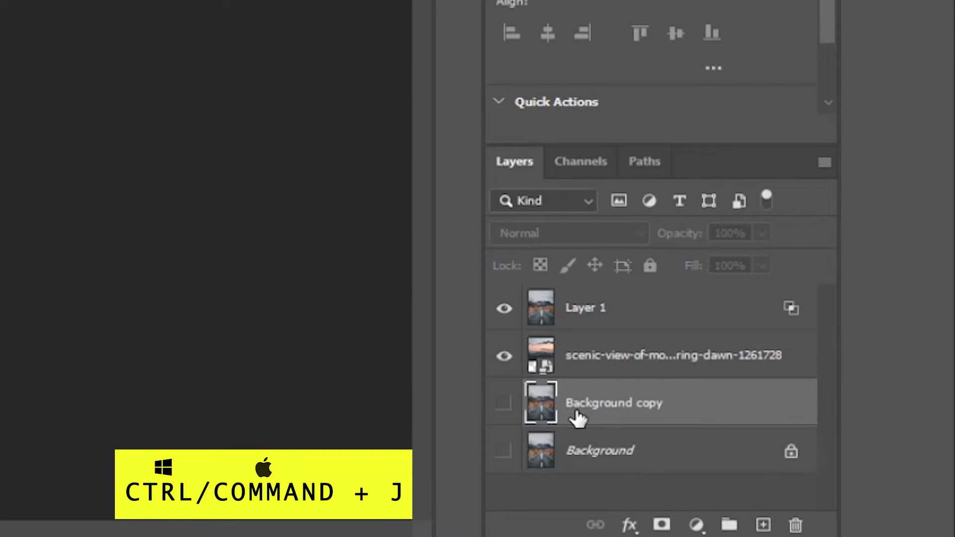
left_click(504, 404)
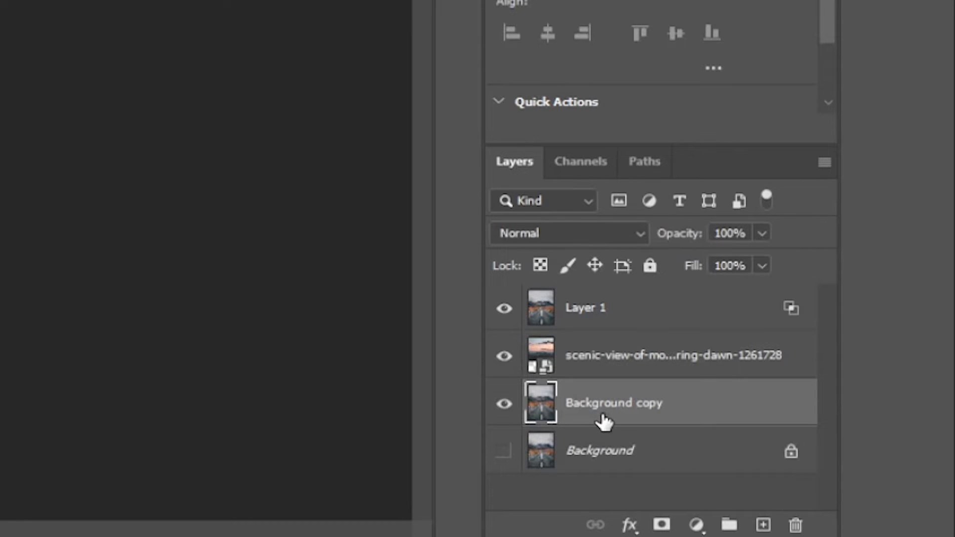
left_click_drag(603, 419, 633, 344)
Rename the dawn image layer as Sky
left_click(642, 413)
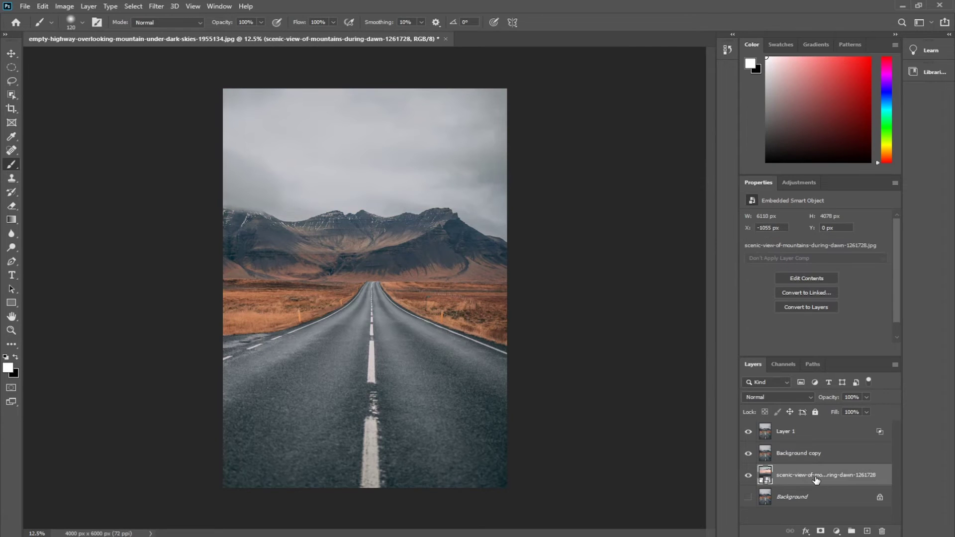
double_click(816, 477)
type("s")
type("Sk")
type("y")
key("Return")
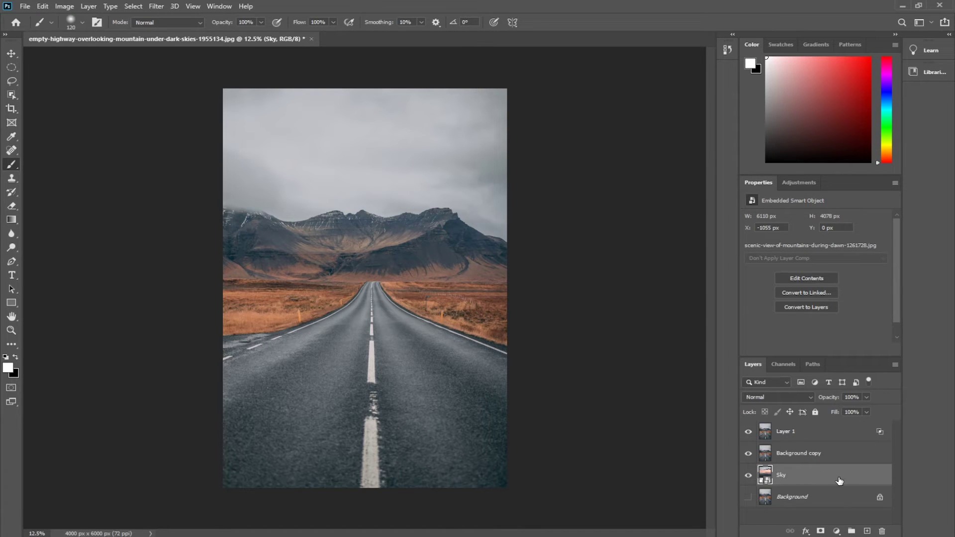
Add a black layer mask that hides all of the Background copy layer
left_click(808, 456)
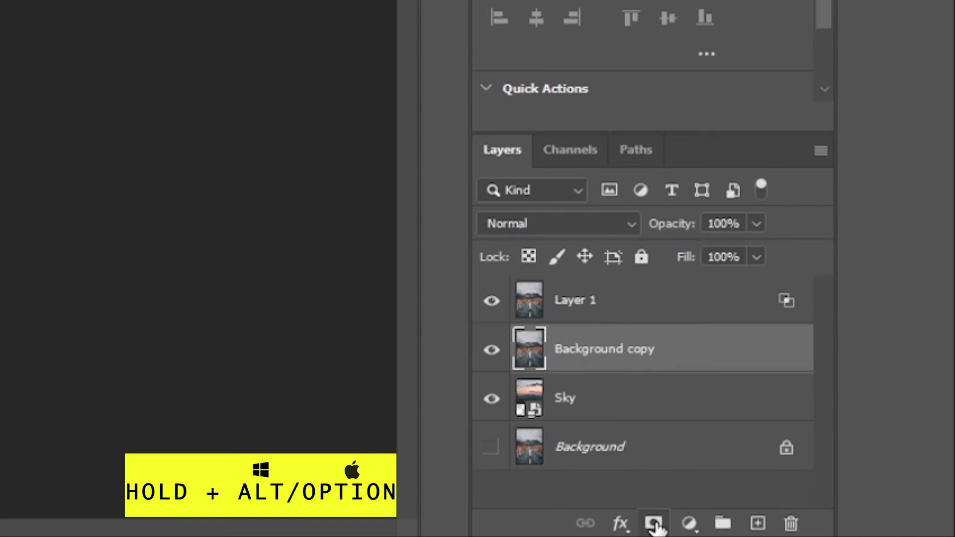
left_click(654, 525, "alt")
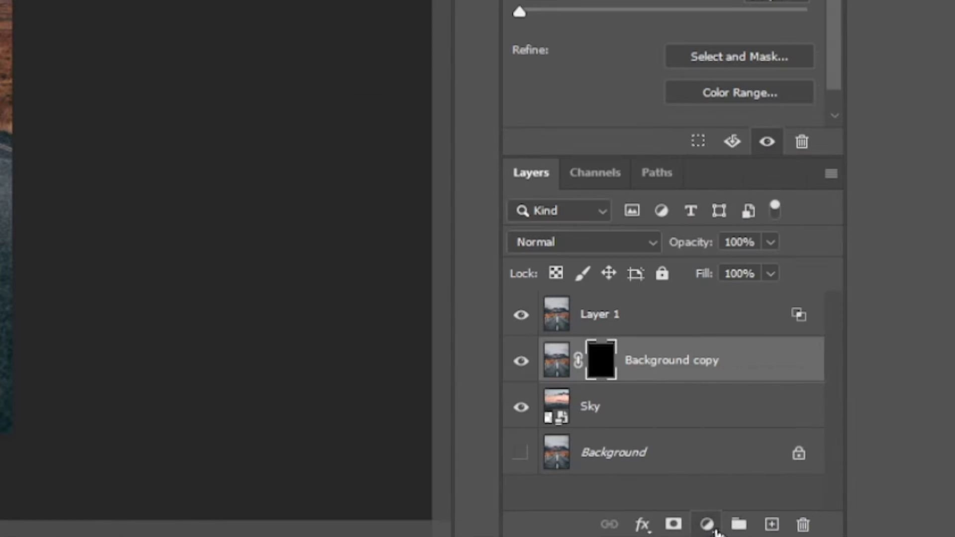
Add a pure red Solid Color fill layer and move it between Background copy and Sky
left_click(836, 529)
left_click(844, 351)
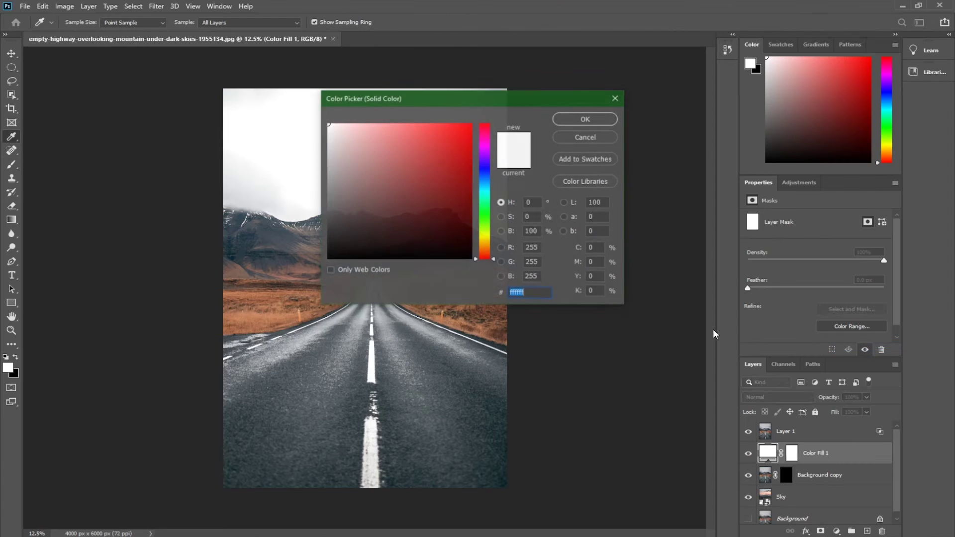
left_click_drag(437, 166, 512, 96)
left_click(577, 119)
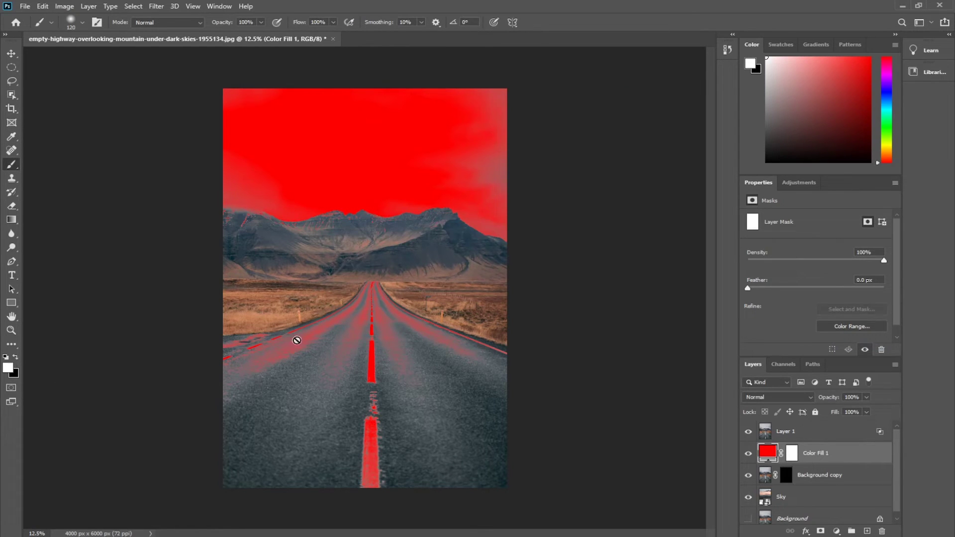
left_click(787, 476)
left_click(794, 454)
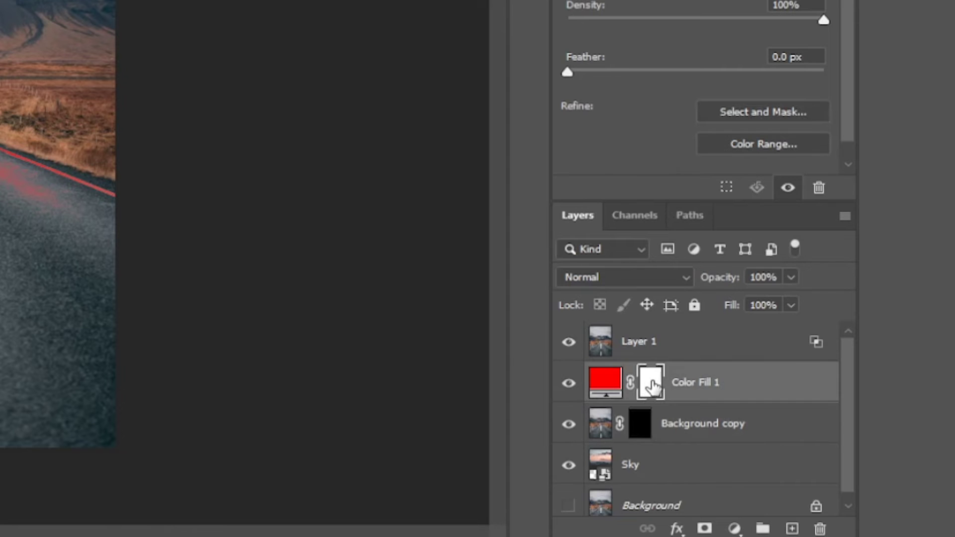
left_click_drag(831, 455, 830, 483)
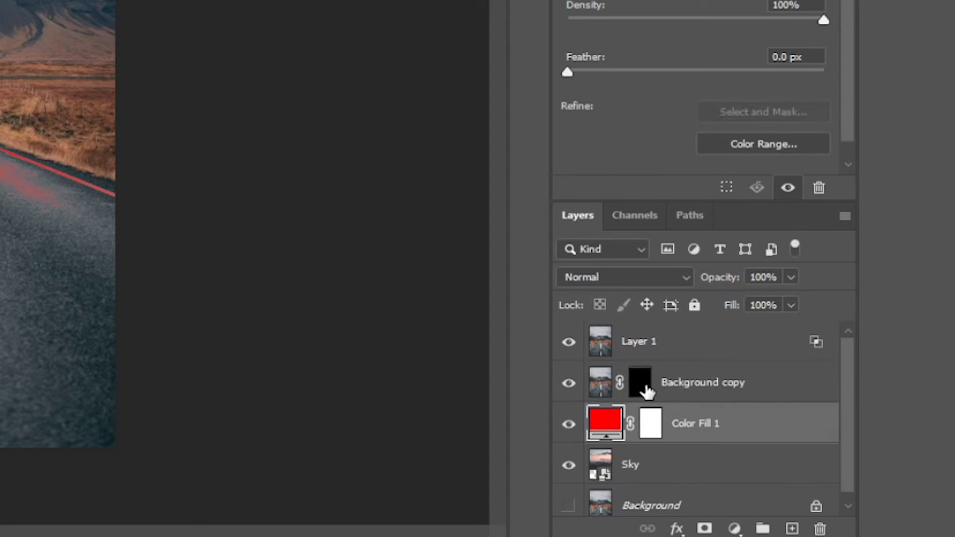
Paint a short white stroke on the Background copy mask over the middle dash of the road's centre line
left_click(640, 382)
left_click_drag(374, 348, 364, 380)
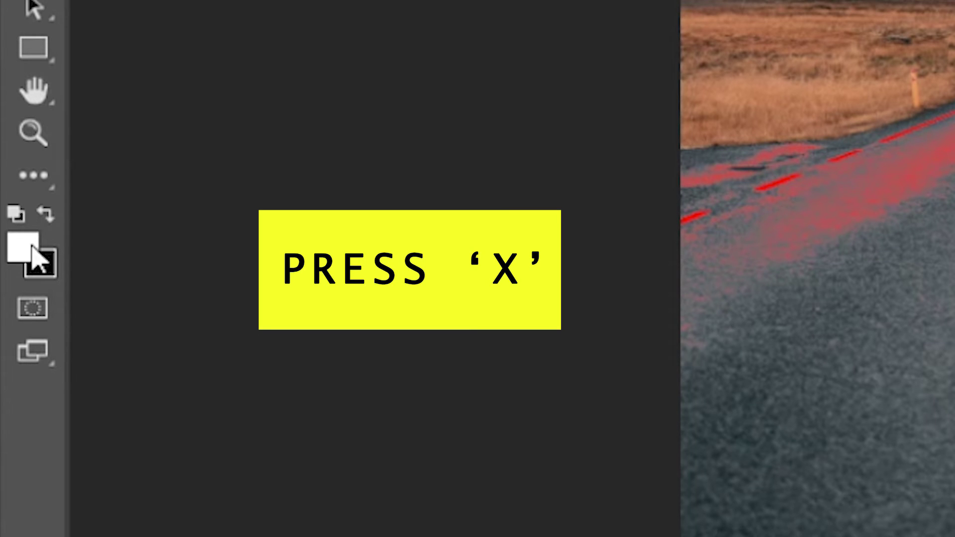
key("x")
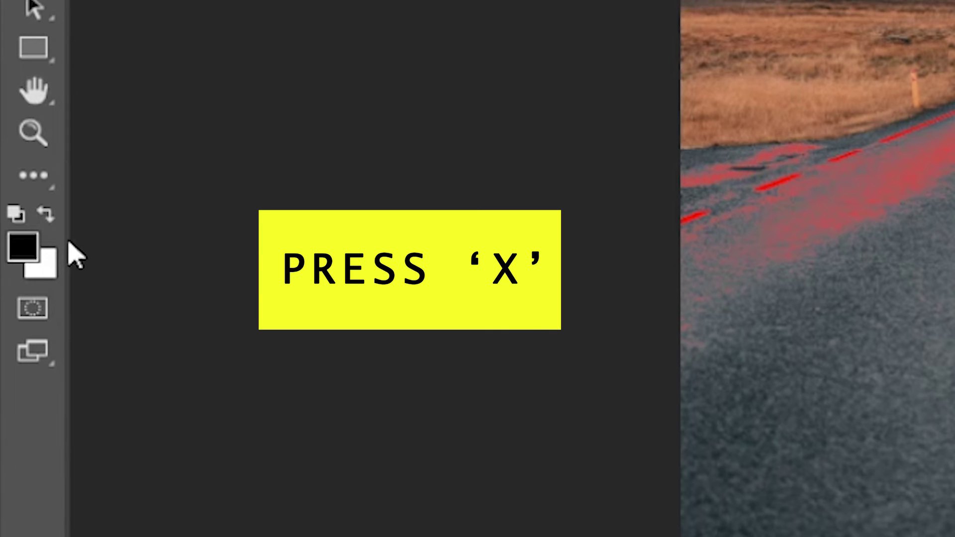
key("x")
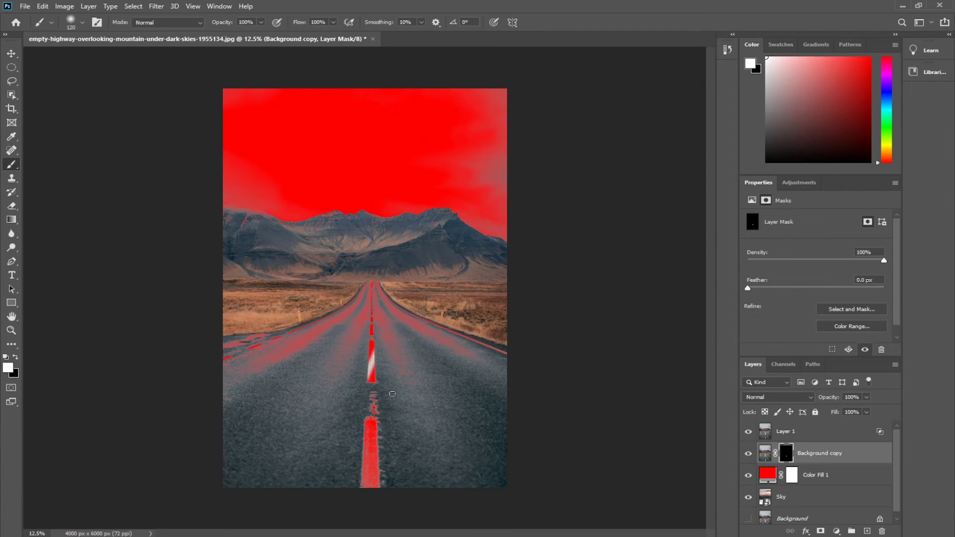
Enlarge the brush to about 1096 px and paint white on the mask straight down the road's centre from the horizon
left_click_drag(405, 452, 456, 426)
left_click(372, 283)
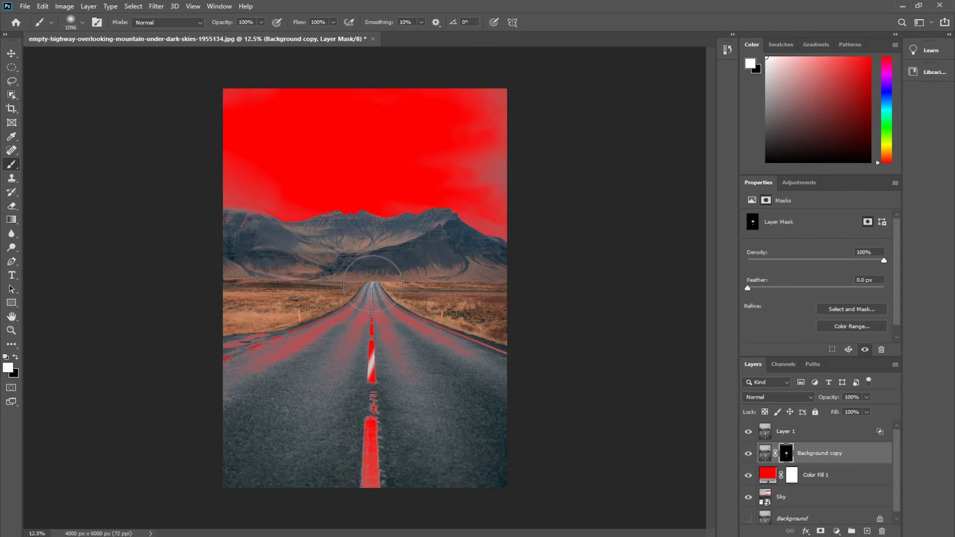
left_click(367, 455, "shift")
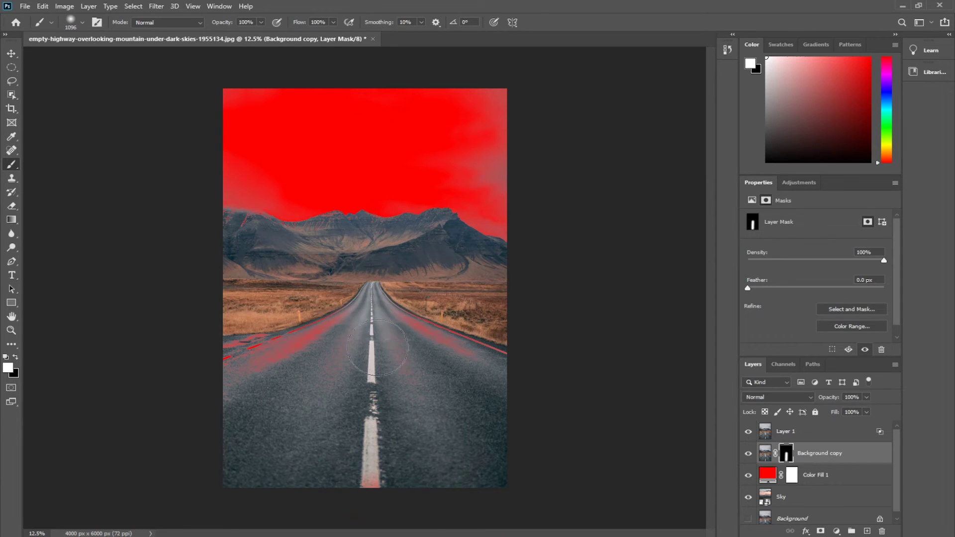
Paint white on the Background copy mask over both sides of the road to cover the remaining red patches
left_click_drag(369, 303, 233, 354)
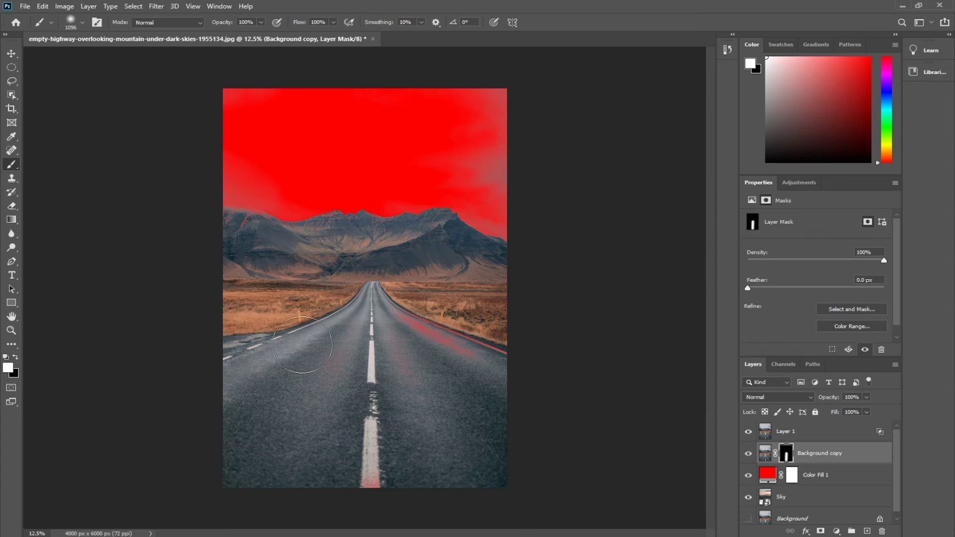
mouse_move(338, 193)
left_mouse_down()
mouse_move(443, 333)
mouse_move(299, 363)
mouse_move(196, 363)
left_mouse_up()
key("ctrl+z")
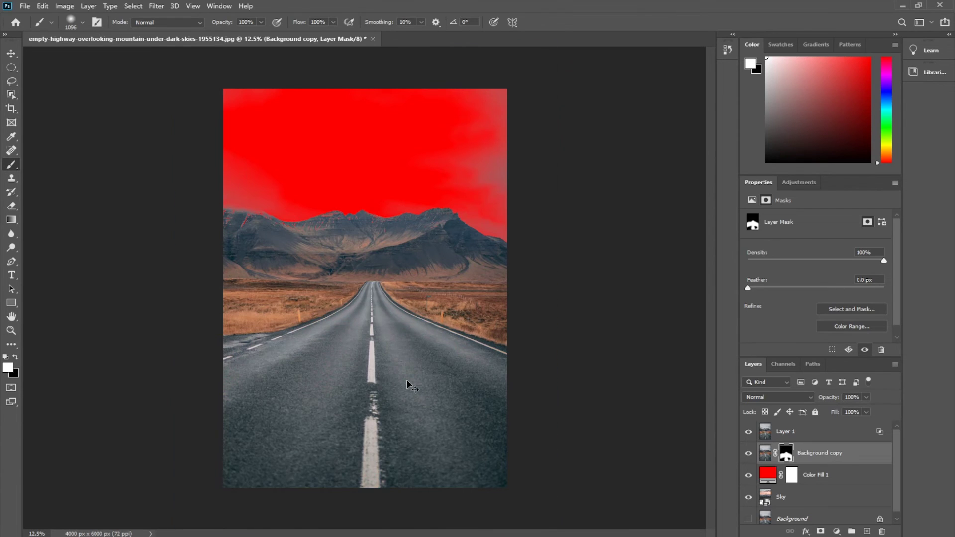
Reduce the brush to about 224 px and paint white on the mask over the snow streaks on the left mountain slopes
scroll(406, 383, "up", 4)
left_click_drag(343, 213, 490, 353)
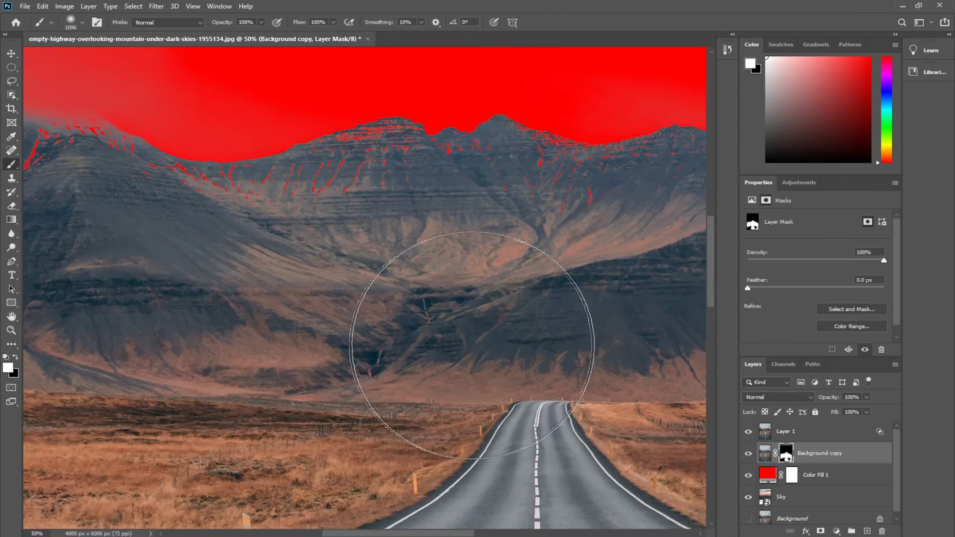
left_click_drag(381, 356, 259, 358)
left_click_drag(344, 233, 591, 269)
mouse_move(212, 236)
left_mouse_down()
mouse_move(276, 199)
mouse_move(207, 207)
mouse_move(249, 181)
mouse_move(201, 177)
mouse_move(241, 204)
mouse_move(254, 185)
mouse_move(395, 175)
mouse_move(455, 202)
left_mouse_up()
left_click_drag(507, 308, 174, 296)
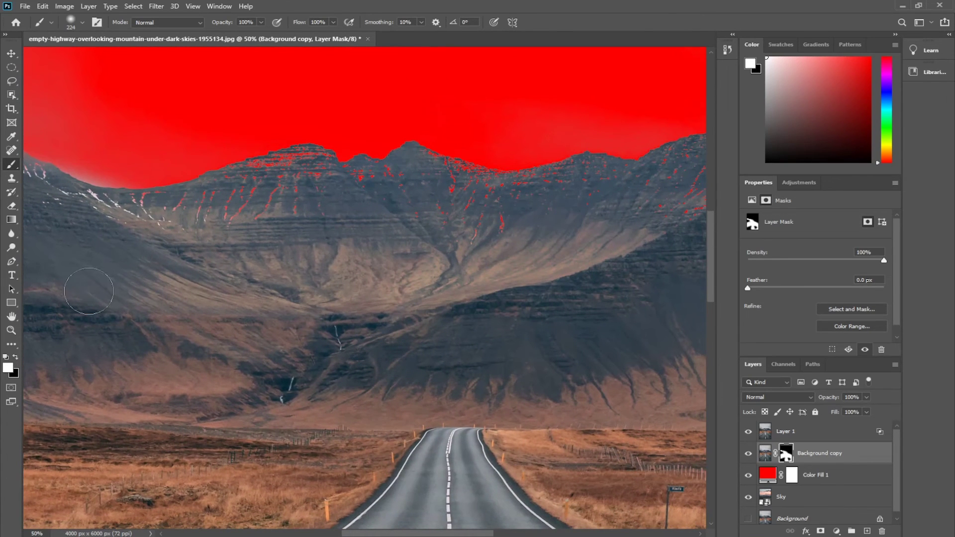
Paint white on the mask with a hard brush of about 220 px across the remaining mountain peaks, keeping below the ridge line
mouse_move(153, 217)
left_mouse_down()
mouse_move(122, 215)
mouse_move(283, 190)
mouse_move(308, 202)
mouse_move(306, 161)
mouse_move(304, 294)
mouse_move(285, 227)
mouse_move(286, 186)
mouse_move(245, 193)
mouse_move(310, 175)
mouse_move(314, 188)
mouse_move(542, 214)
mouse_move(419, 179)
mouse_move(494, 201)
mouse_move(306, 262)
left_mouse_up()
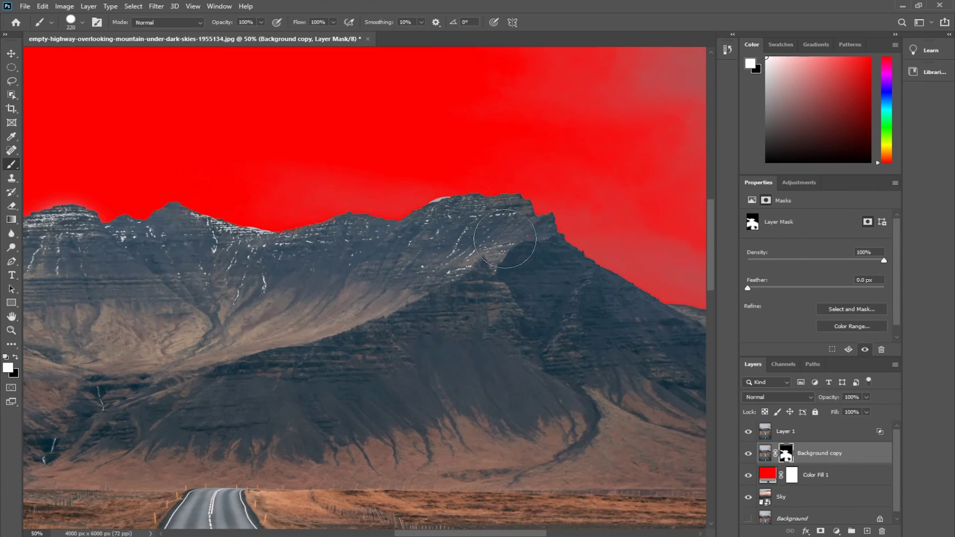
scroll(567, 277, "down", 5)
scroll(567, 277, "right", 3)
left_click_drag(150, 358, 311, 326)
mouse_move(149, 278)
left_mouse_down()
mouse_move(252, 401)
mouse_move(257, 452)
left_mouse_up()
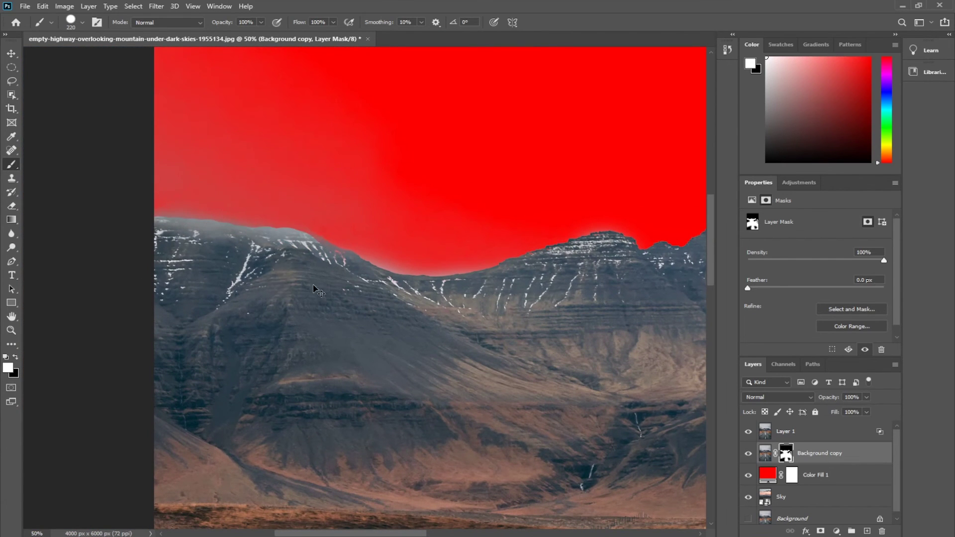
Undo the last mask strokes, soften the 220 px brush and repaint white along the ridge at the photo's left edge
key("ctrl+z")
key("ctrl+z")
key("ctrl+z")
key("ctrl+z")
right_click(247, 281)
left_click_drag(377, 332, 184, 294)
left_click(202, 244)
left_click_drag(201, 243, 323, 240)
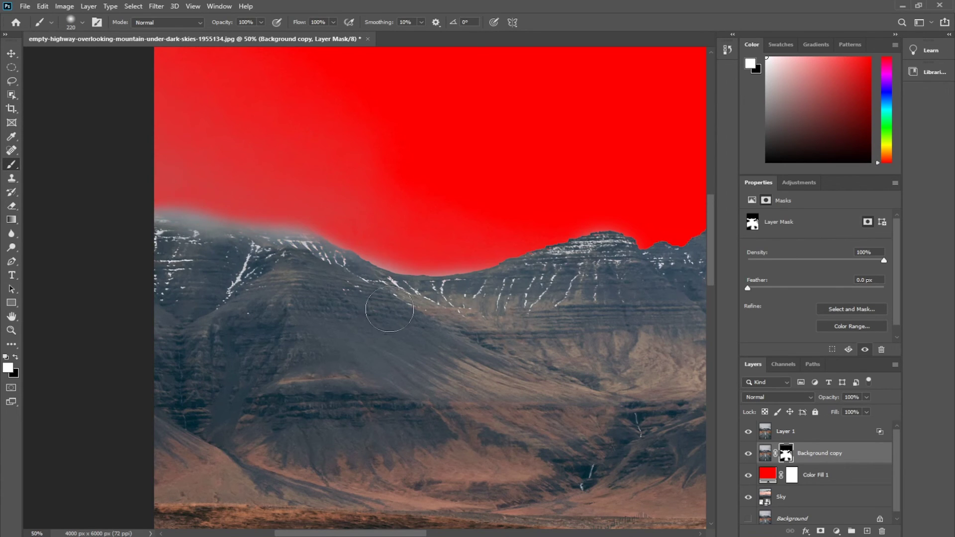
Delete the red Color Fill 1 layer so the dawn sky shows behind the mountains
key("ctrl+minus")
key("ctrl+minus")
key("ctrl+minus")
key("ctrl+minus")
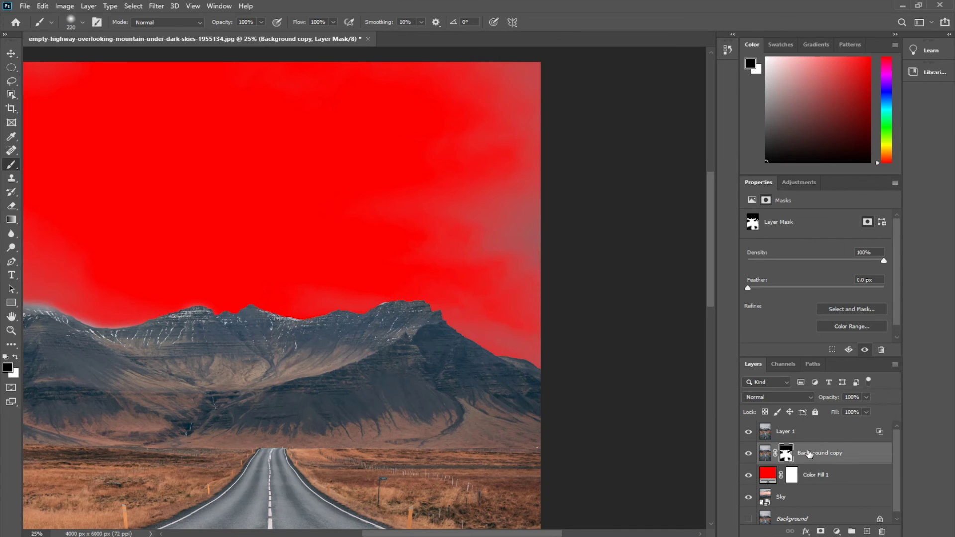
left_click(800, 474)
left_click_drag(828, 470, 883, 532)
key("ctrl+minus")
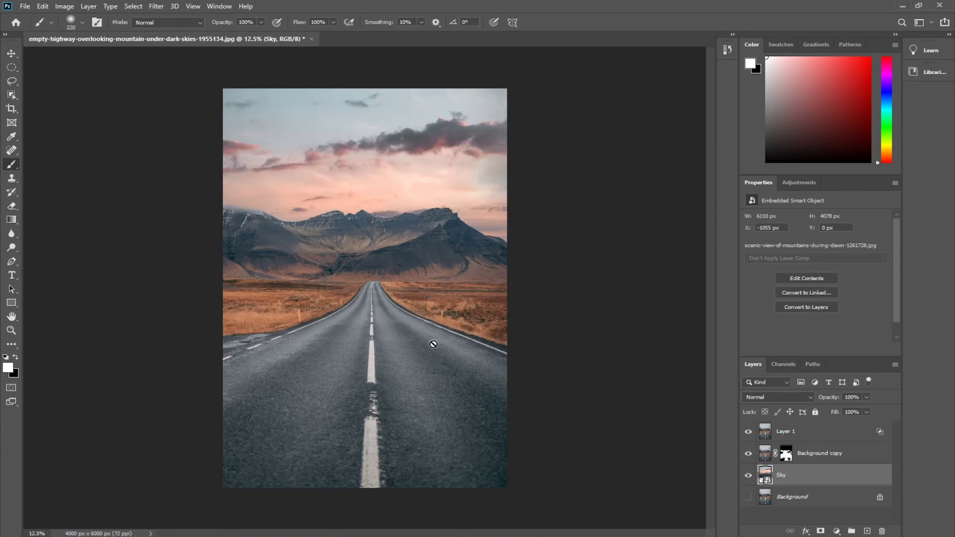
left_click(770, 457)
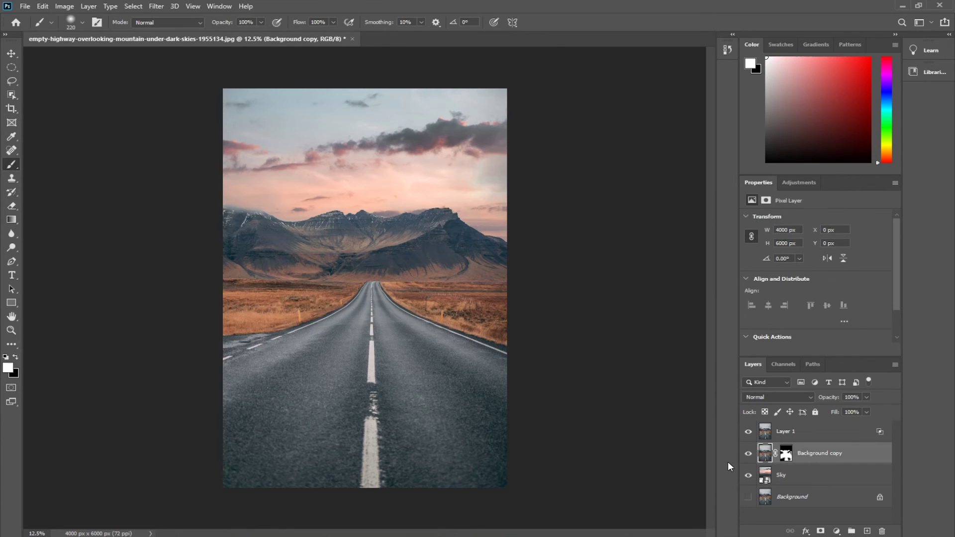
left_click(796, 470)
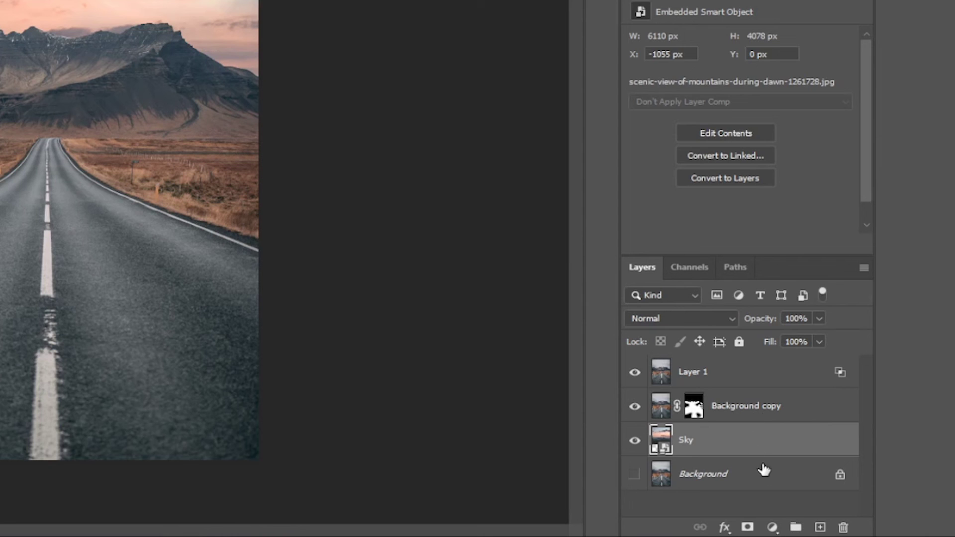
left_click(747, 526)
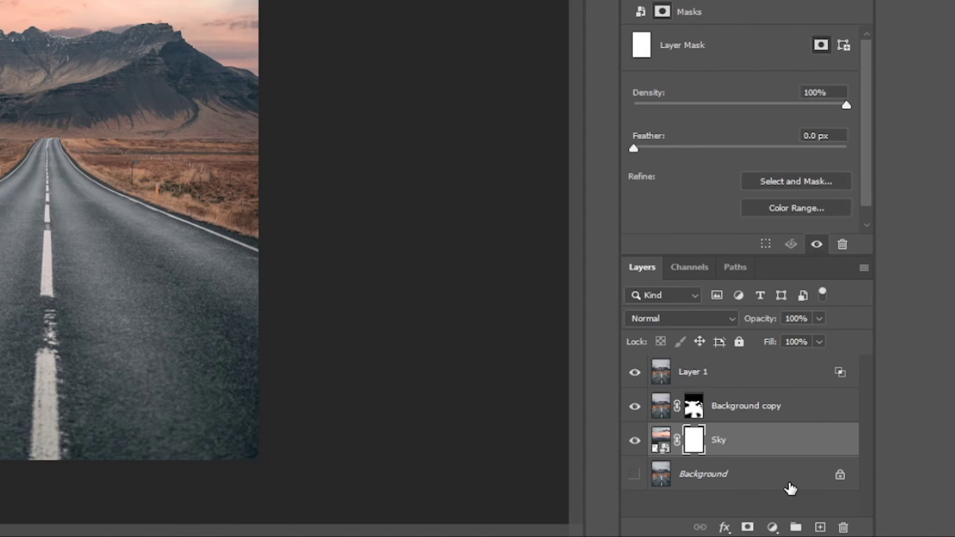
key("ctrl+z")
Add a Hue/Saturation adjustment layer directly above Sky and set its saturation to -31
left_click(771, 527)
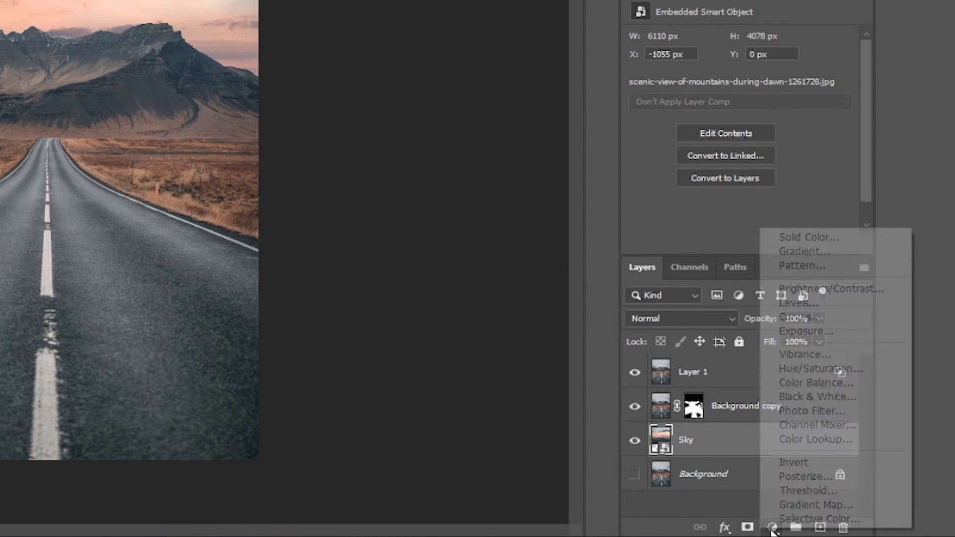
left_click(805, 369)
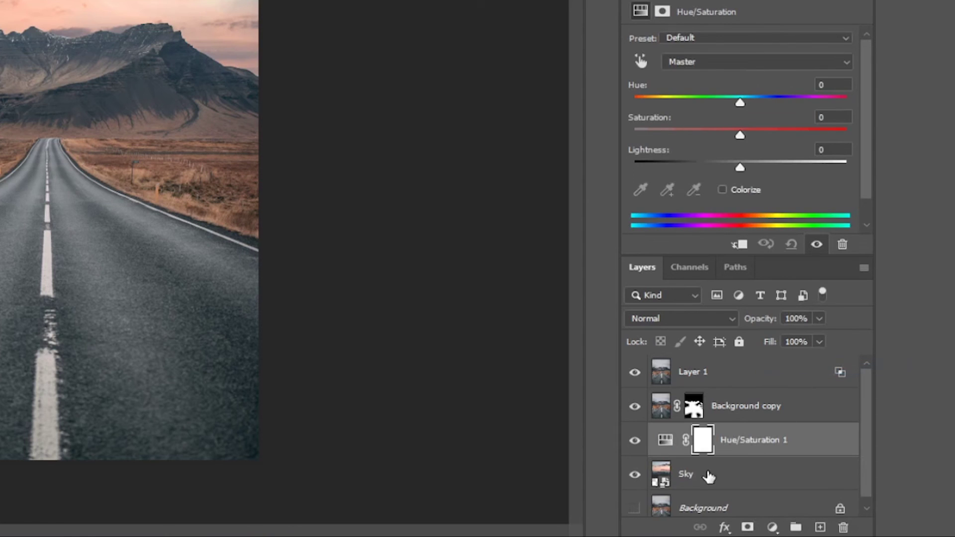
scroll(867, 390, "down", 1)
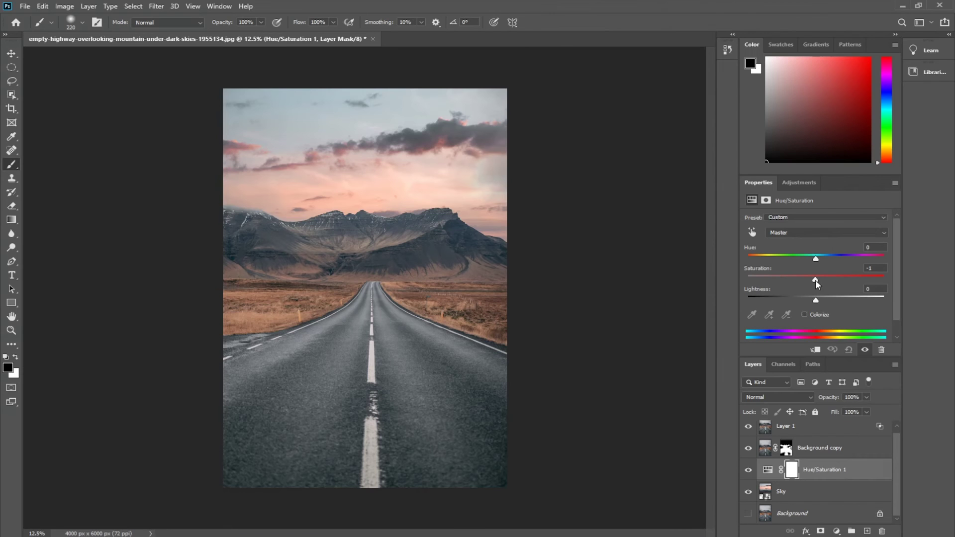
left_click_drag(740, 135, 708, 136)
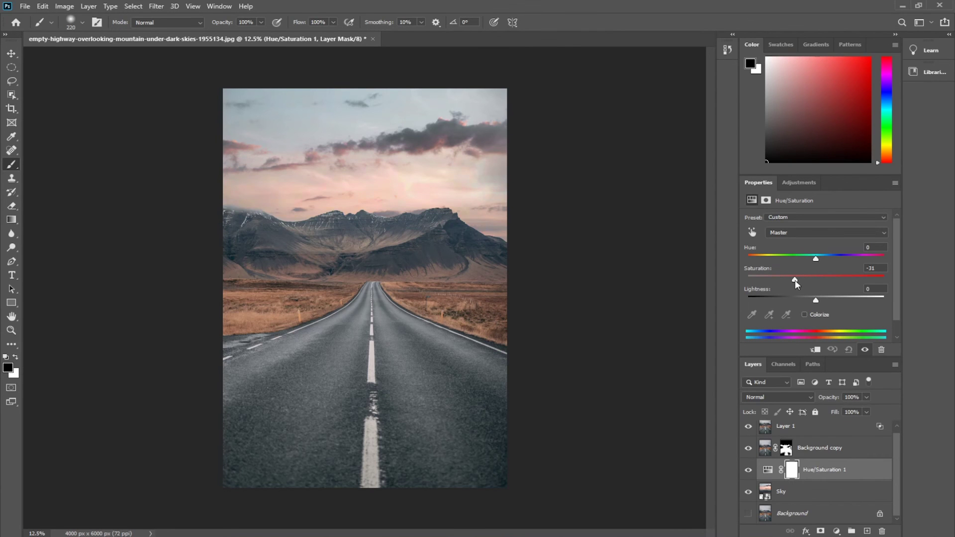